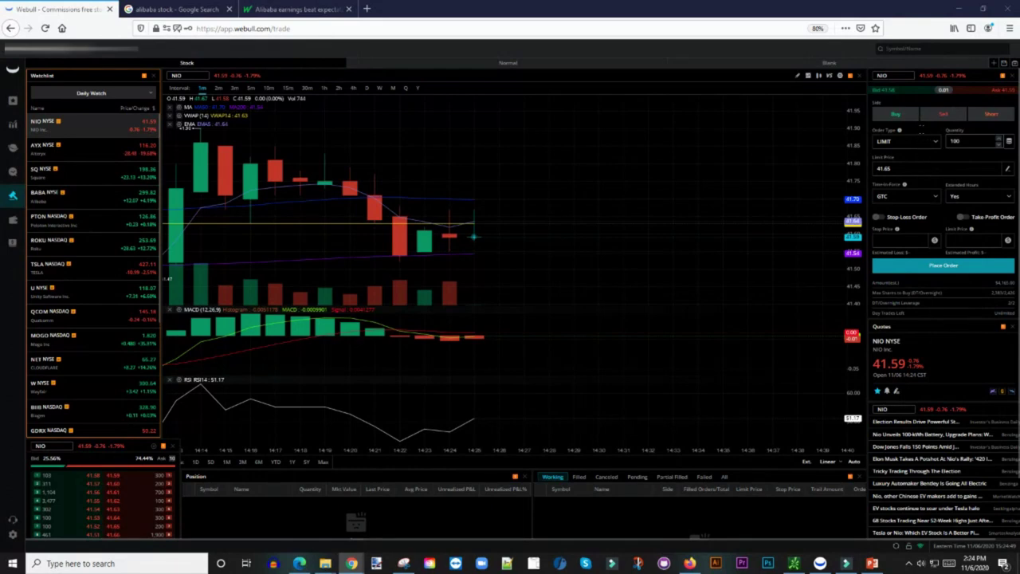
- Set the NIO ticket to a LIMIT Buy, trying Sell and Short before returning to Buy
click(896, 118)
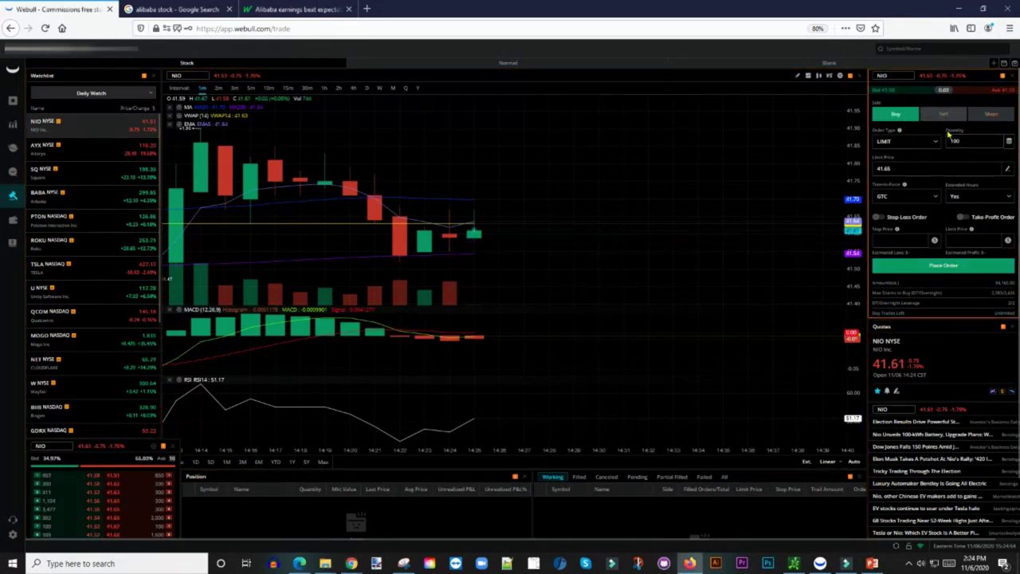
click(910, 142)
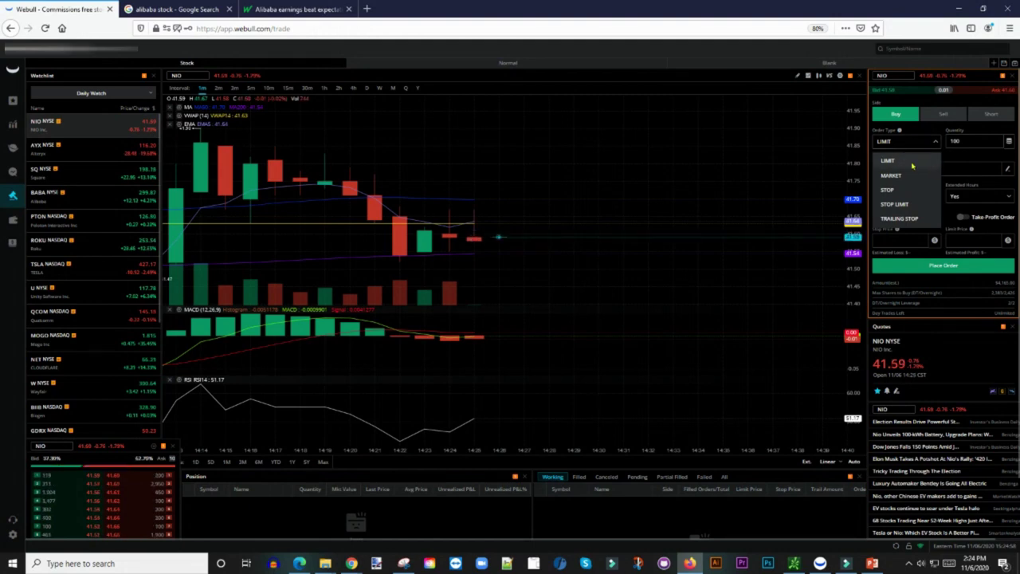
click(913, 163)
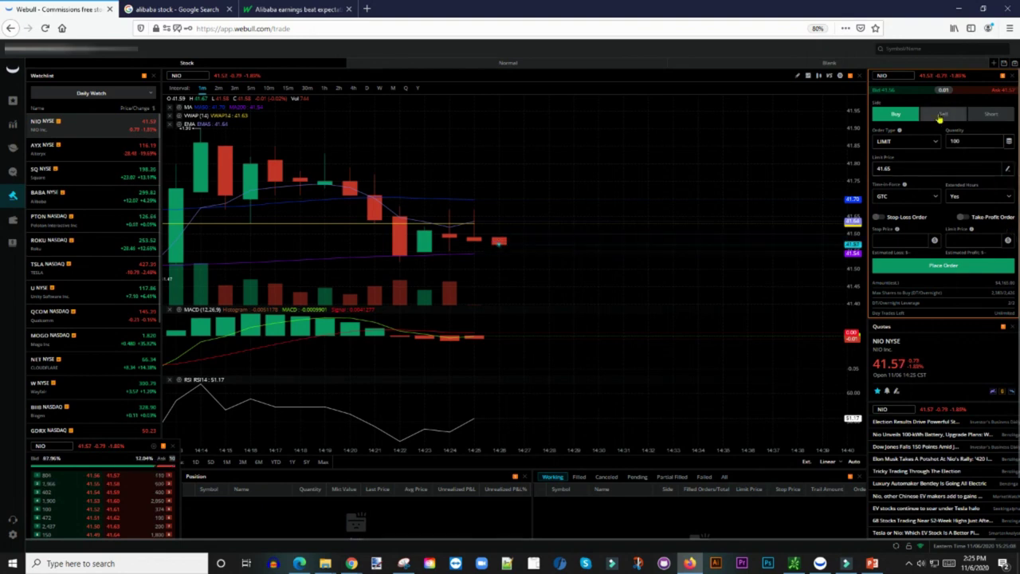
click(988, 118)
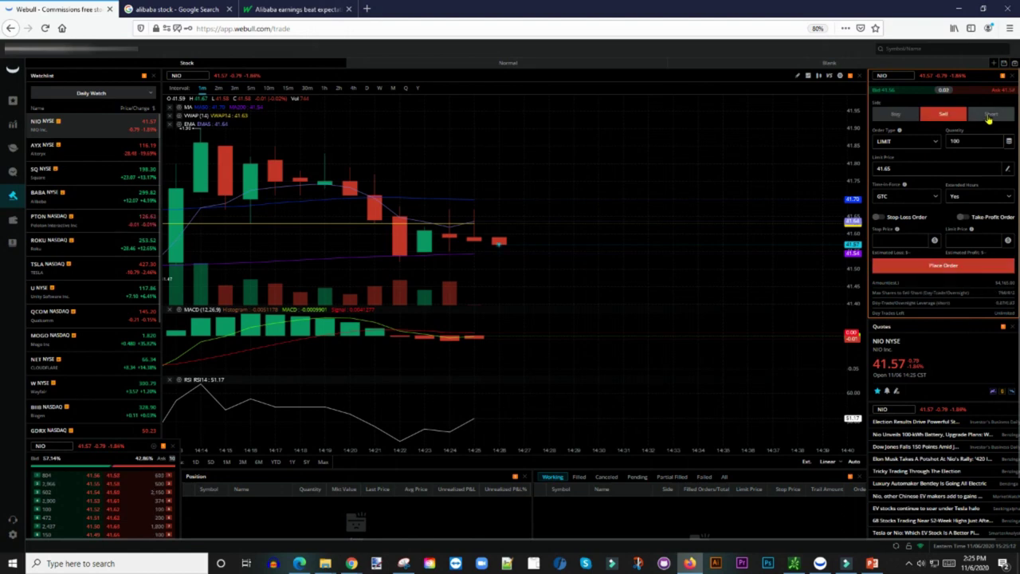
click(988, 116)
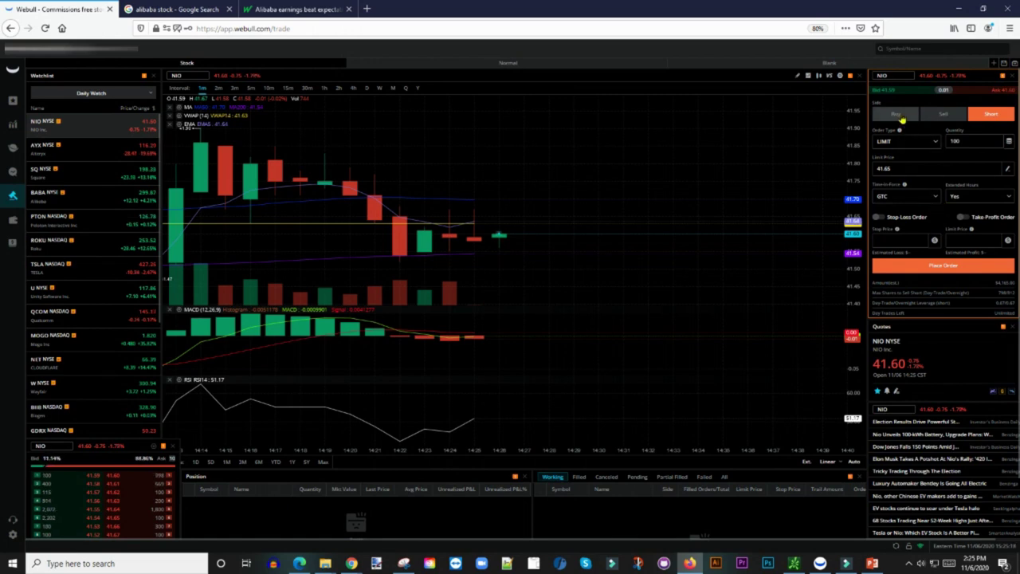
click(896, 117)
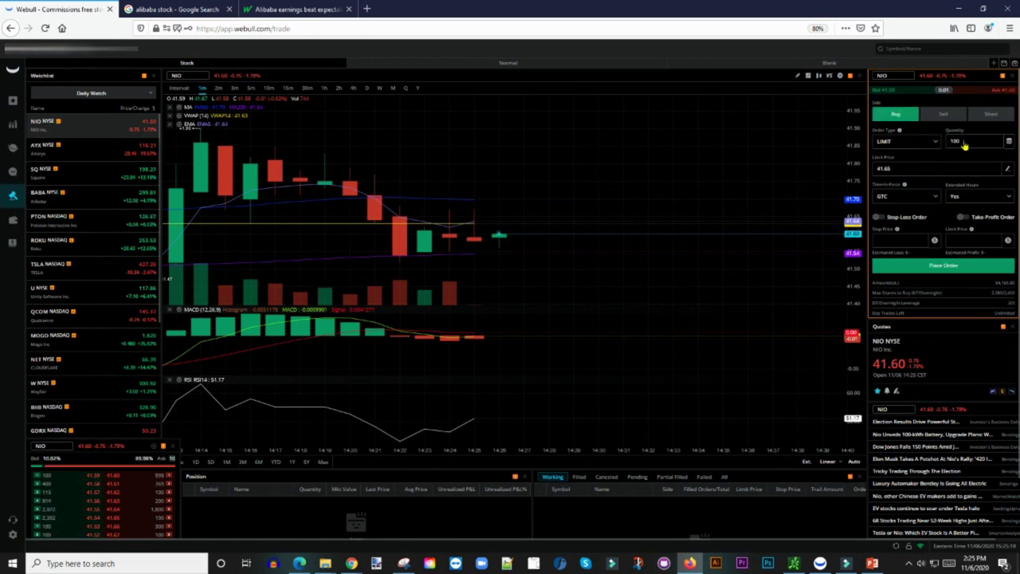
click(912, 169)
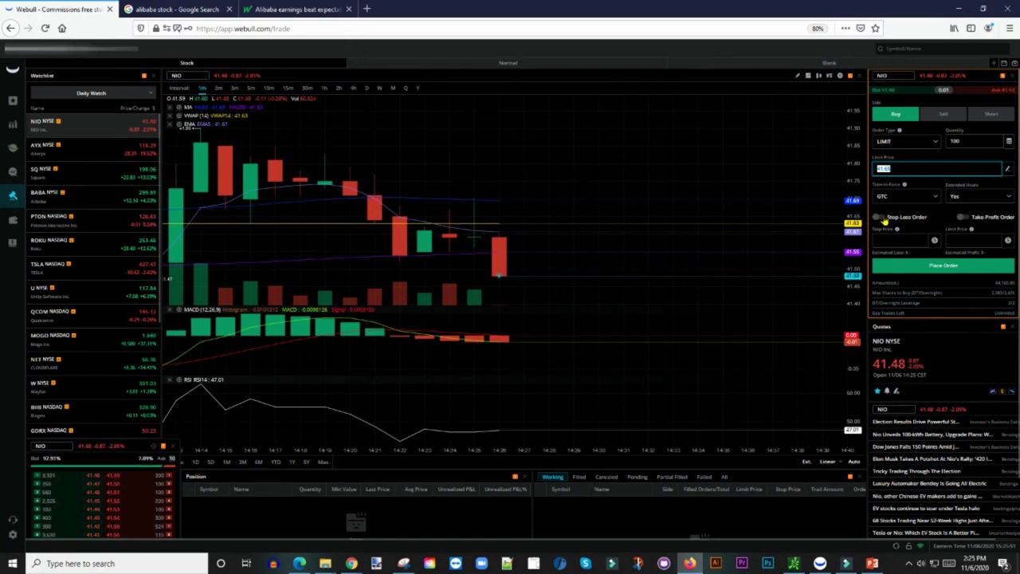
- Enable a 37.49 stop-loss and a 45.82 take-profit on the 41.65 NIO limit buy
click(880, 218)
click(964, 217)
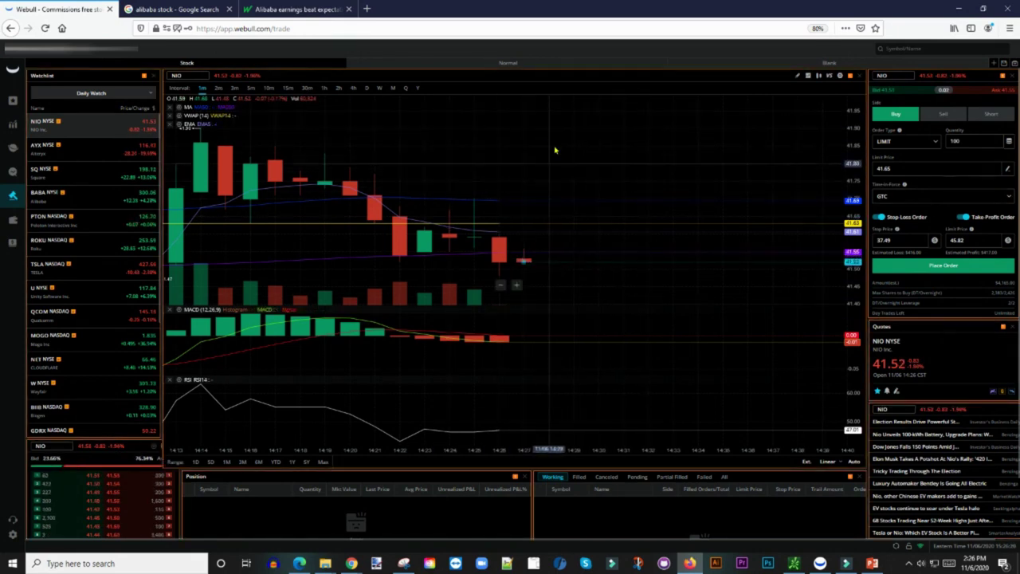
right_click(543, 144)
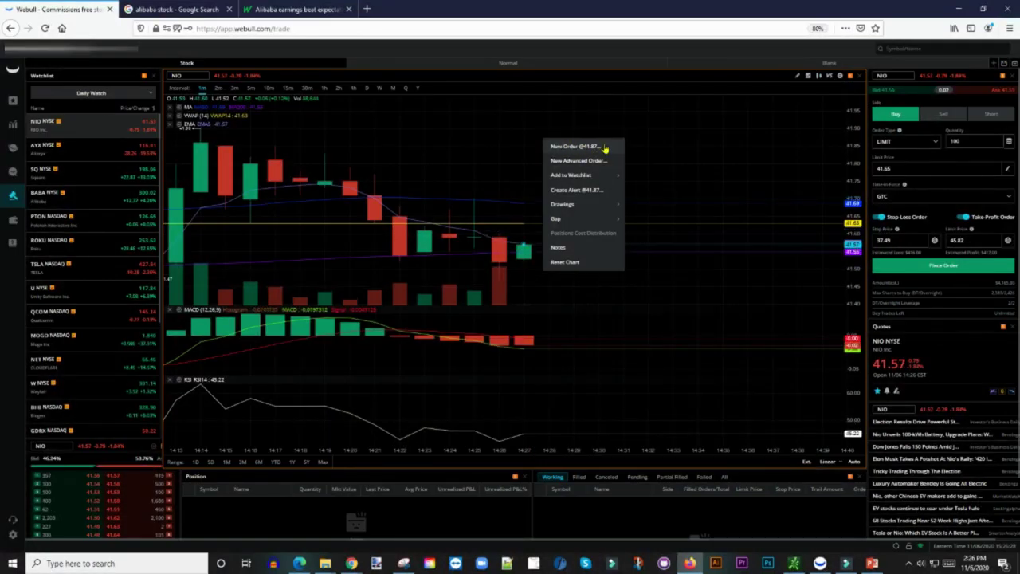
click(565, 148)
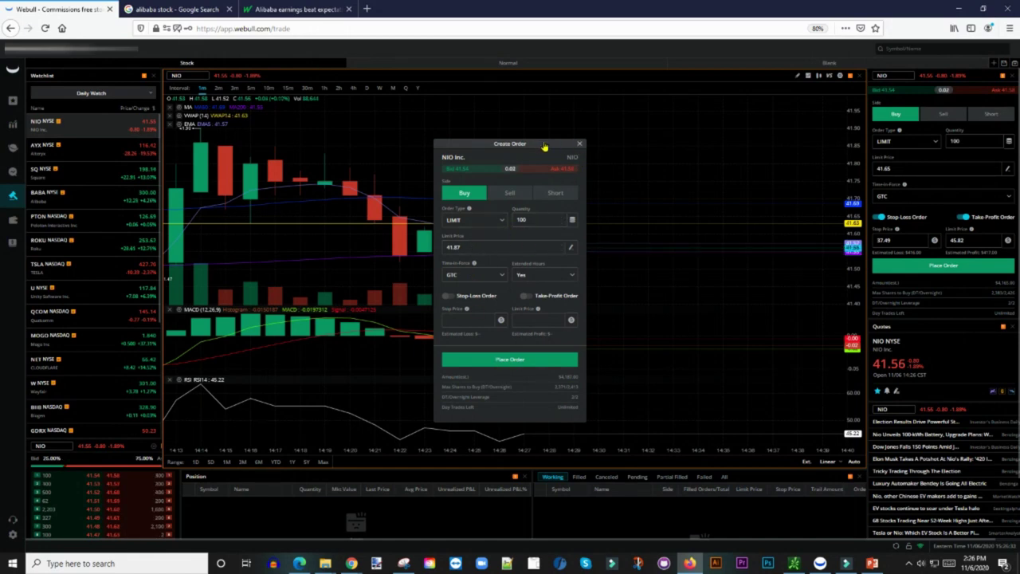
click(581, 146)
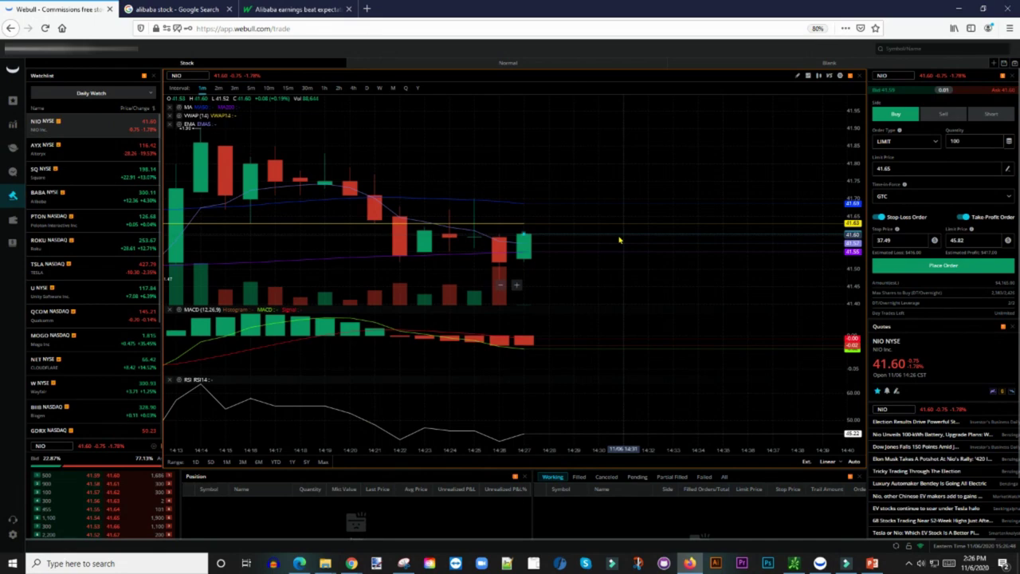
scroll(616, 284, down, 5)
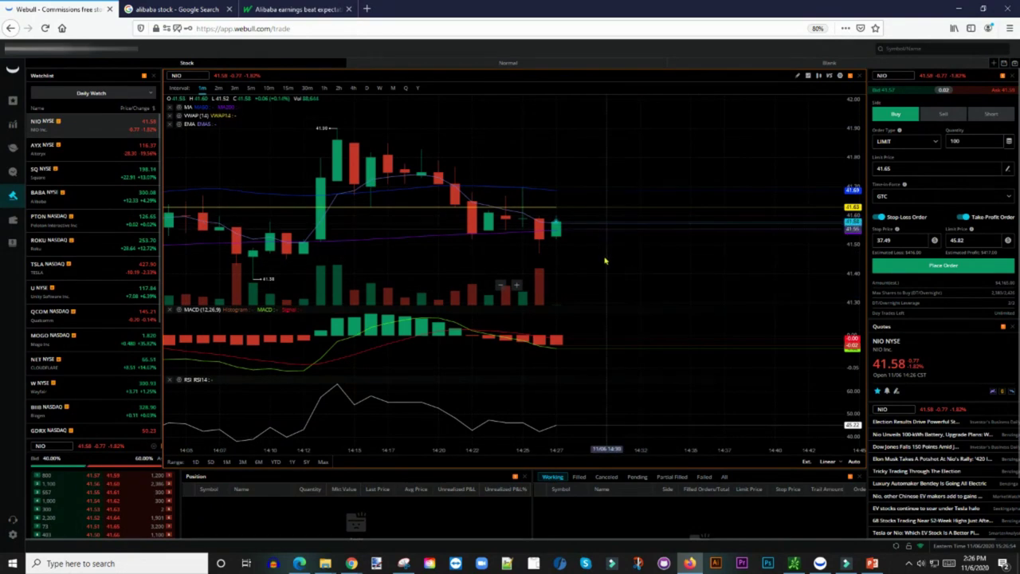
scroll(610, 263, up, 1)
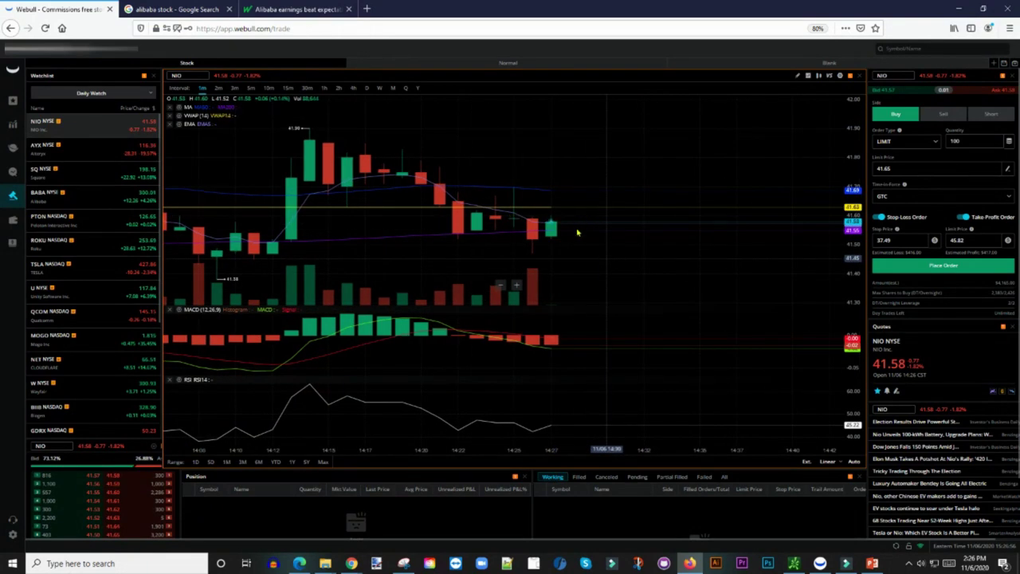
scroll(527, 249, up, 1)
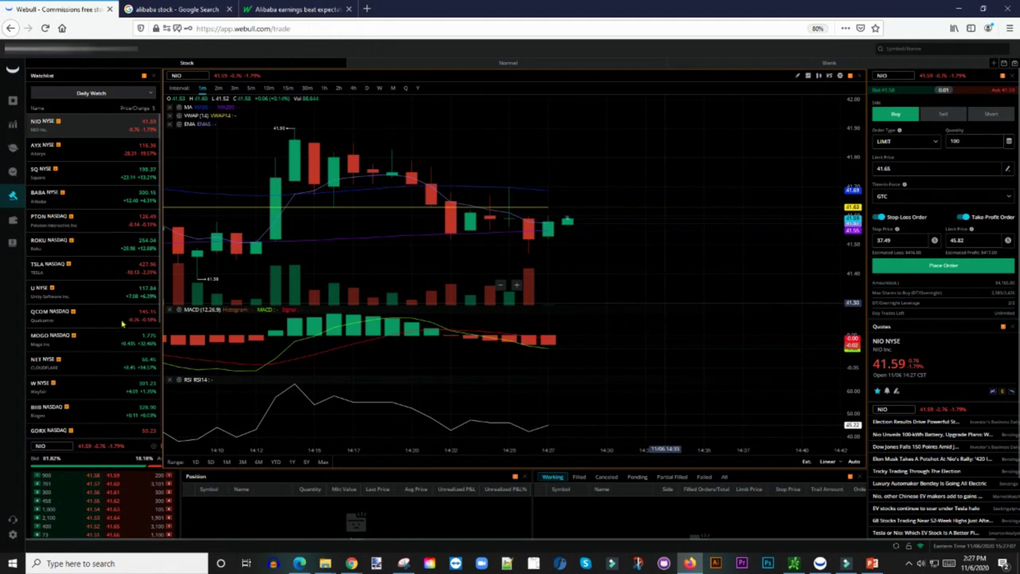
scroll(114, 377, down, 3)
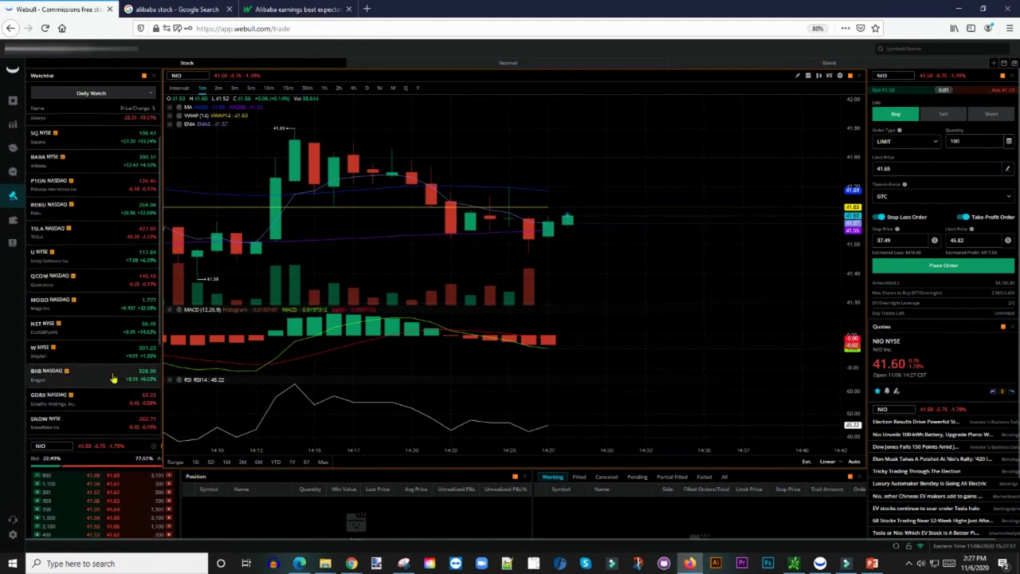
scroll(114, 376, down, 4)
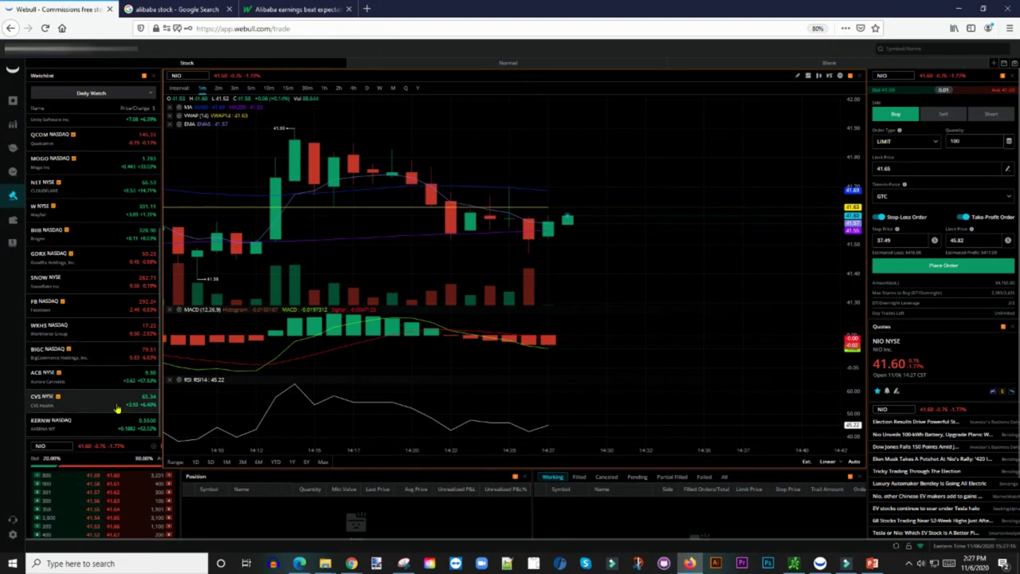
scroll(114, 373, up, 2)
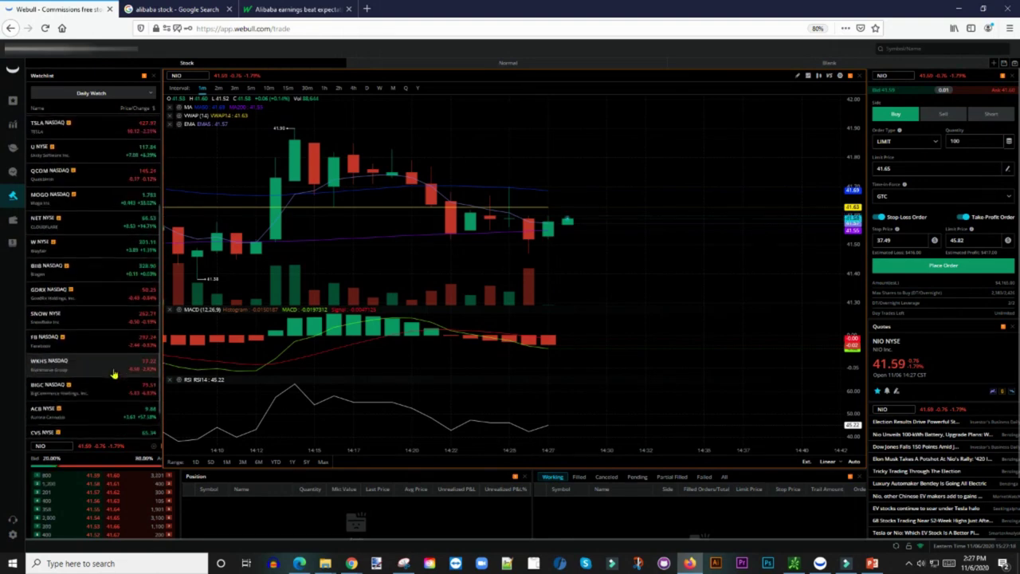
scroll(114, 373, up, 2)
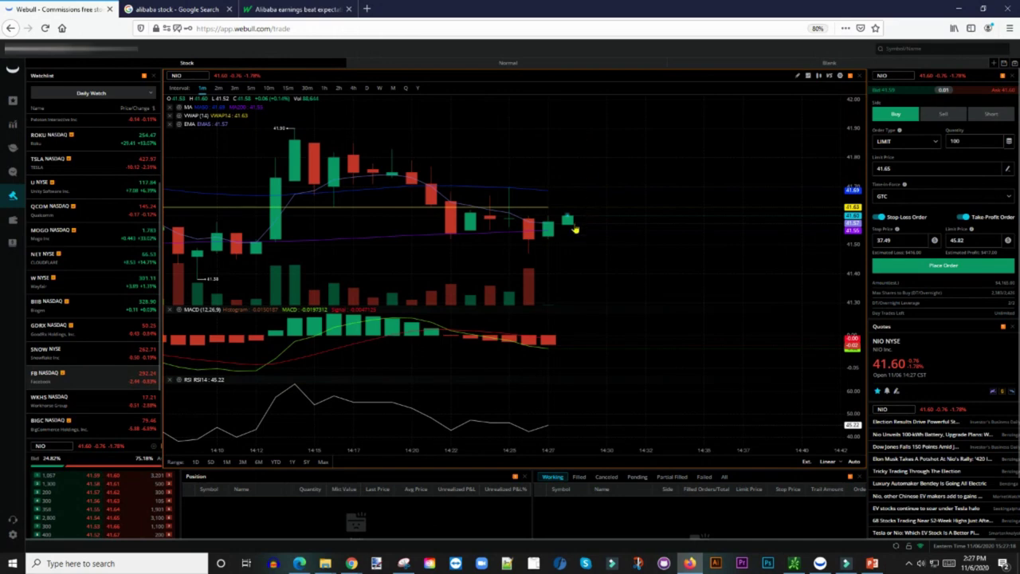
scroll(713, 275, up, 2)
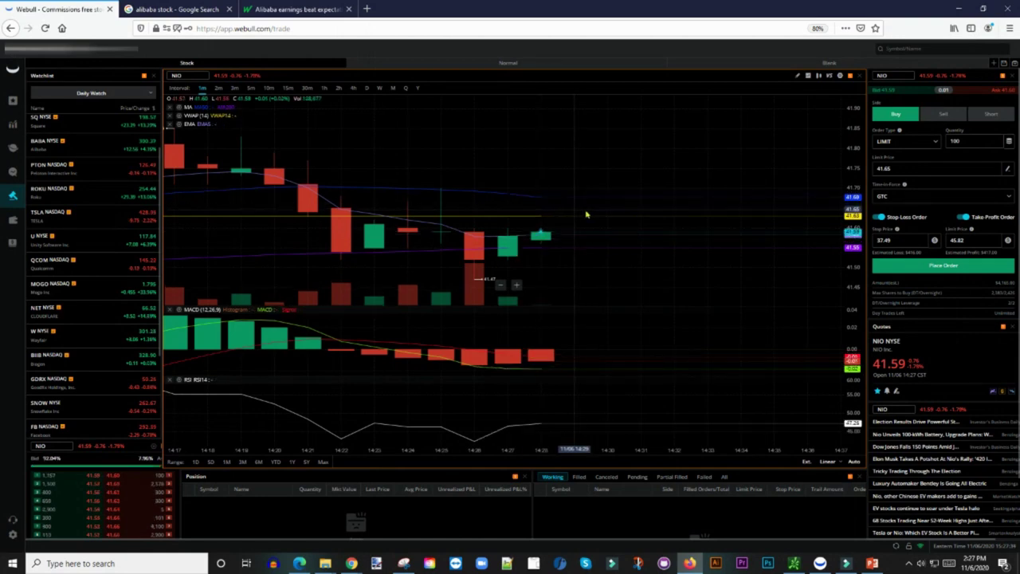
scroll(580, 224, down, 1)
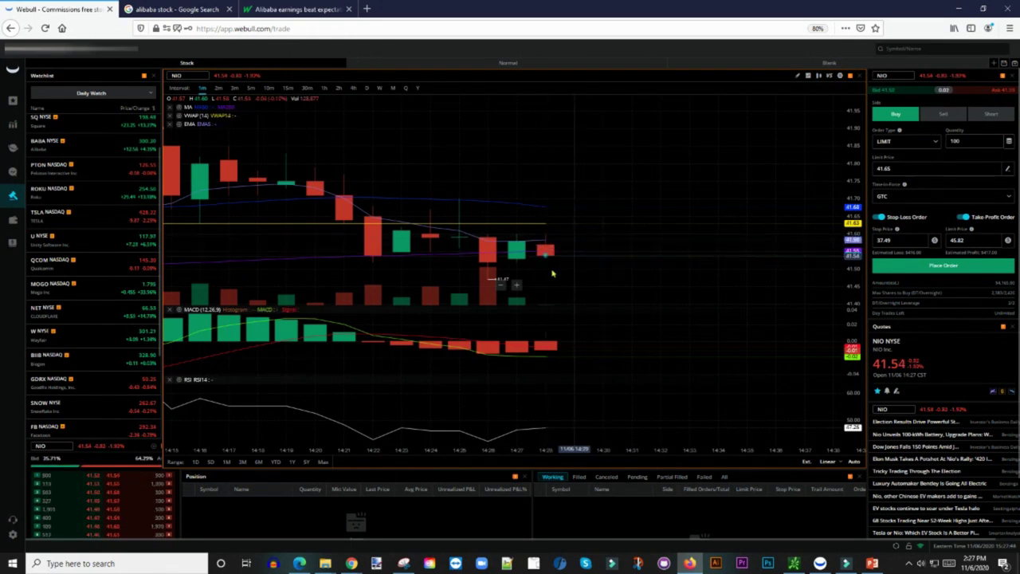
scroll(558, 267, down, 1)
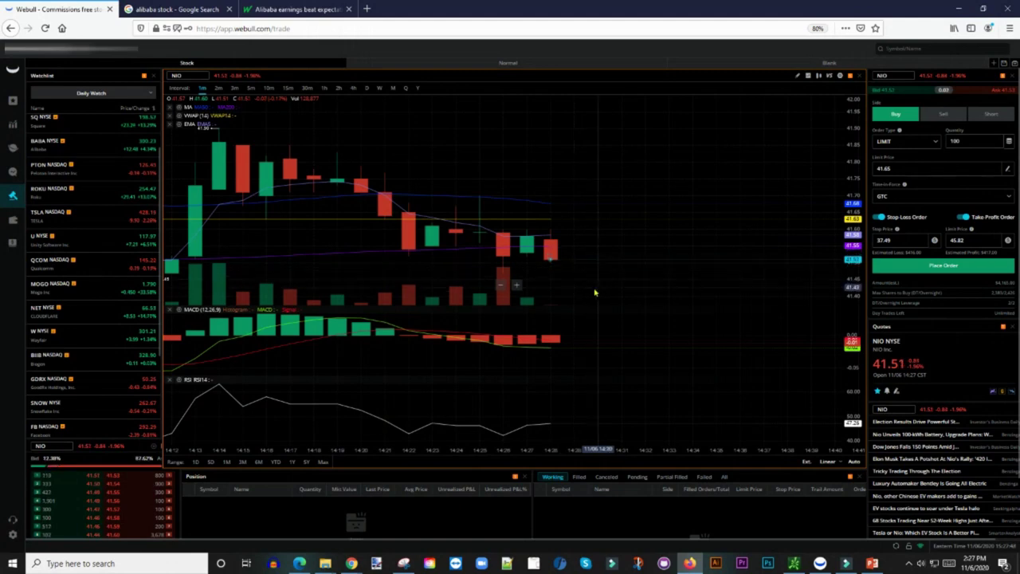
scroll(555, 248, up, 1)
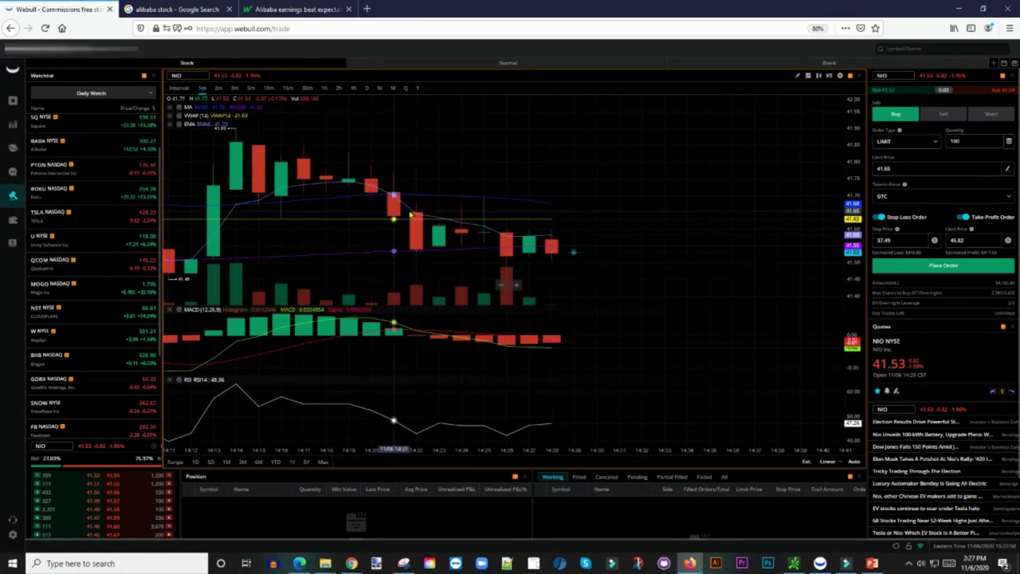
scroll(109, 206, up, 1)
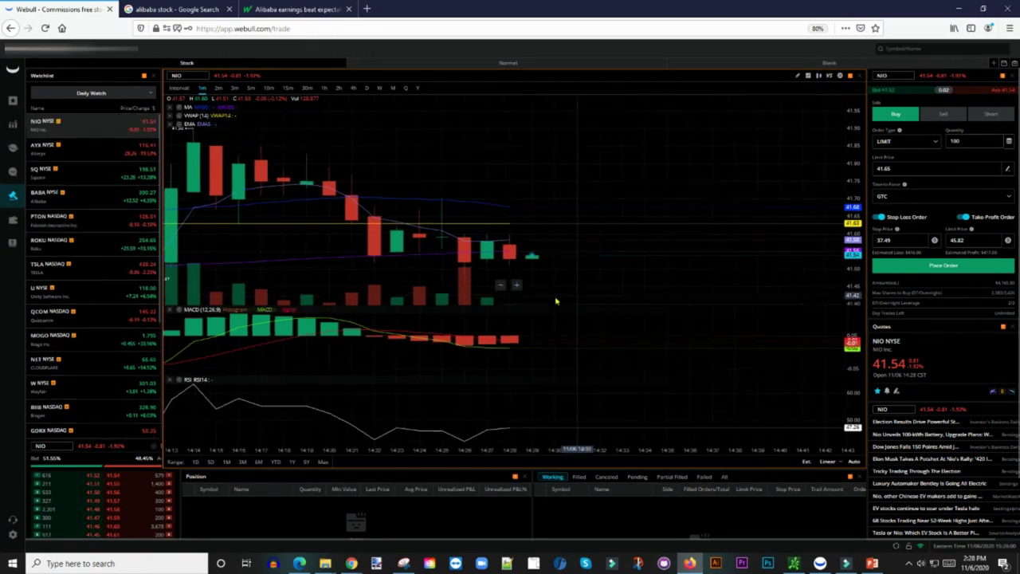
scroll(589, 282, down, 3)
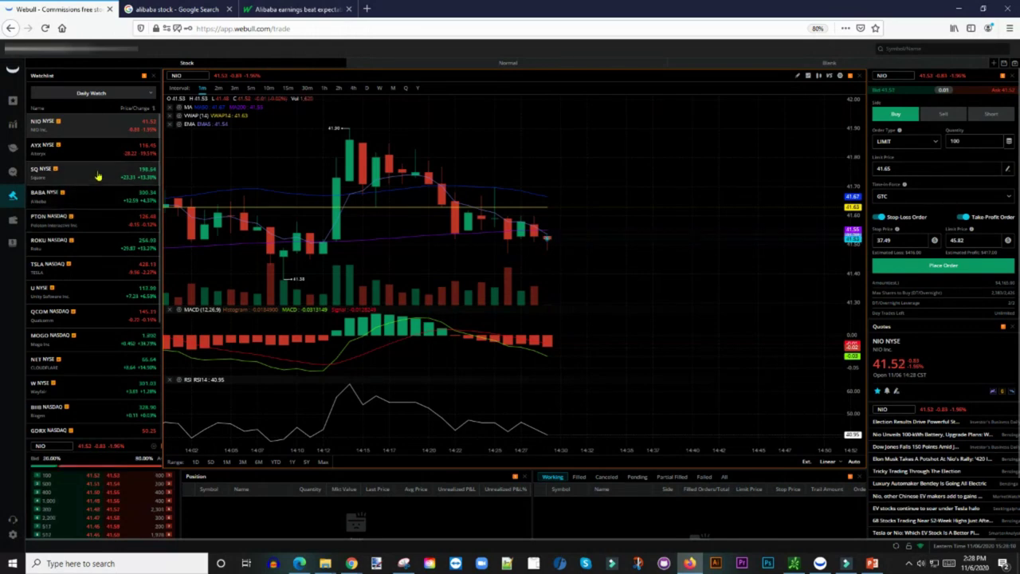
- Switch the chart and ticket to SQ and zoom in on the latest 1-minute candles
click(97, 175)
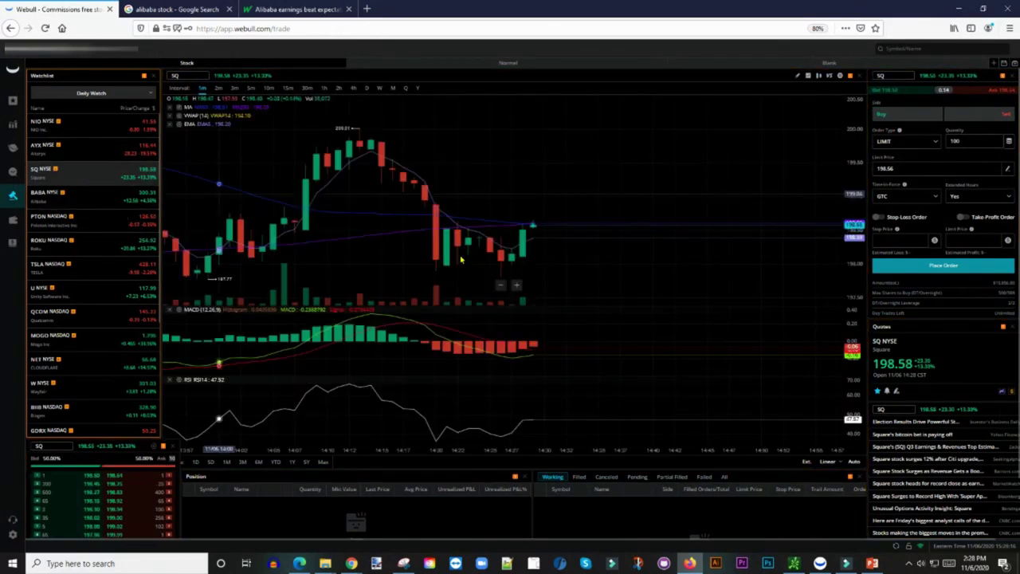
scroll(607, 322, up, 1)
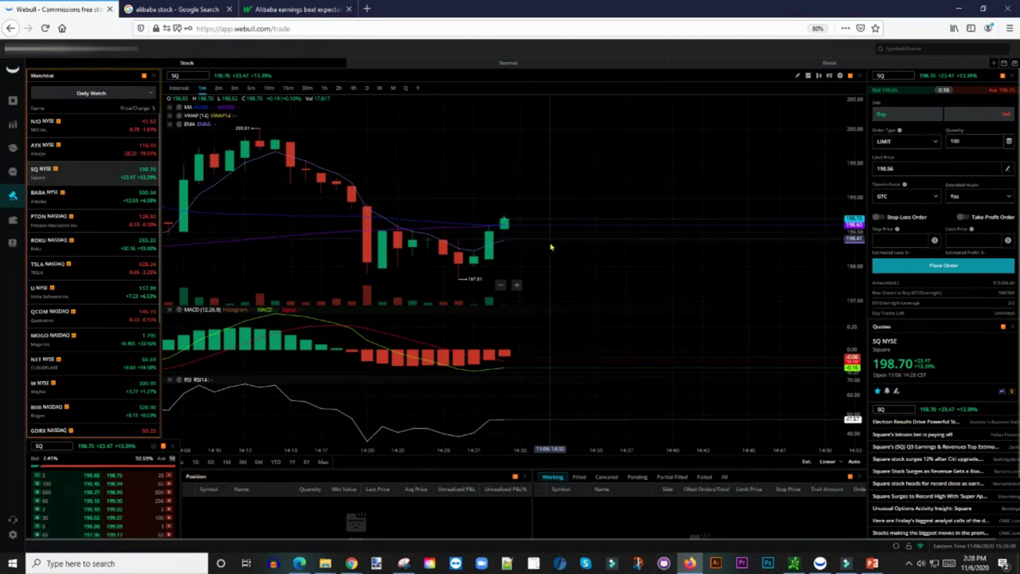
scroll(578, 255, up, 1)
scroll(582, 259, up, 2)
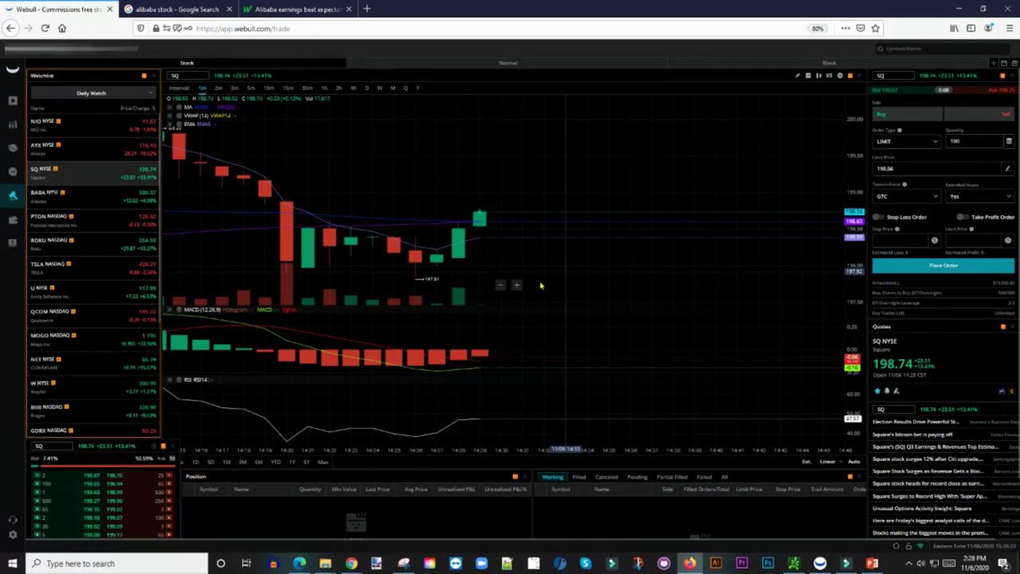
- Start a new SQ order from the chart at the current price with quantity 2
right_click(486, 231)
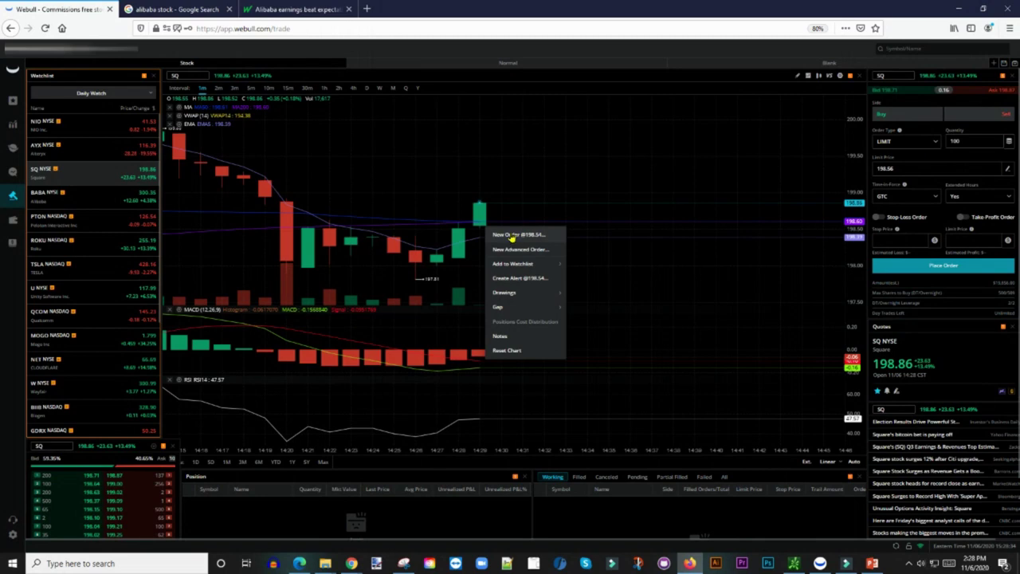
click(520, 237)
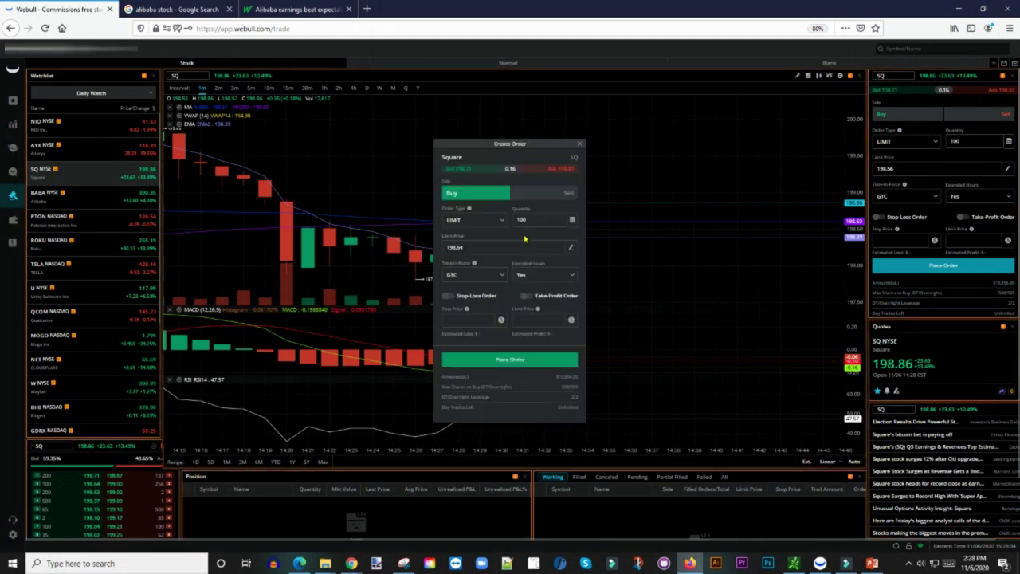
drag(542, 143, 691, 123)
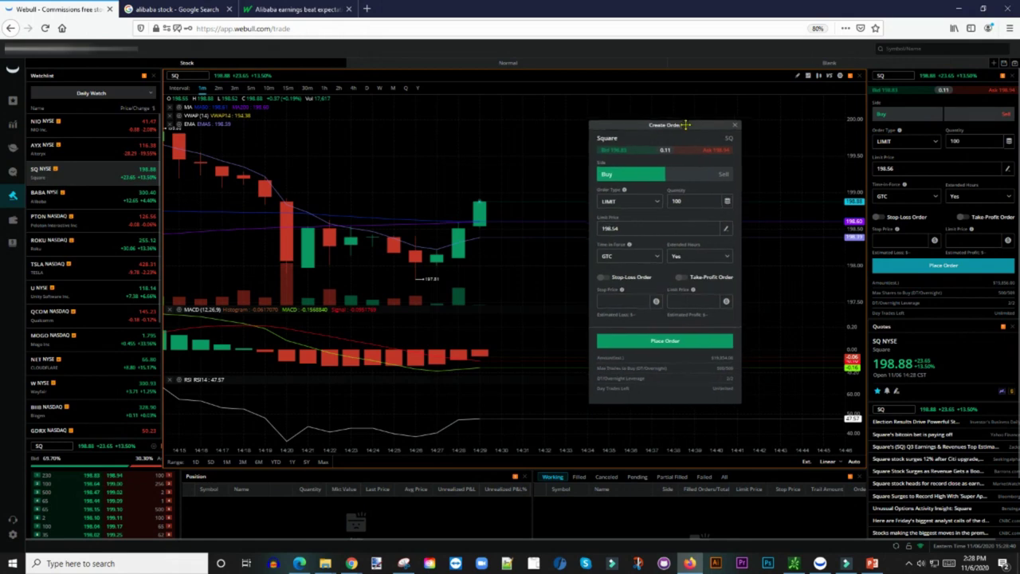
click(678, 199)
text(2)
click(636, 216)
click(615, 226)
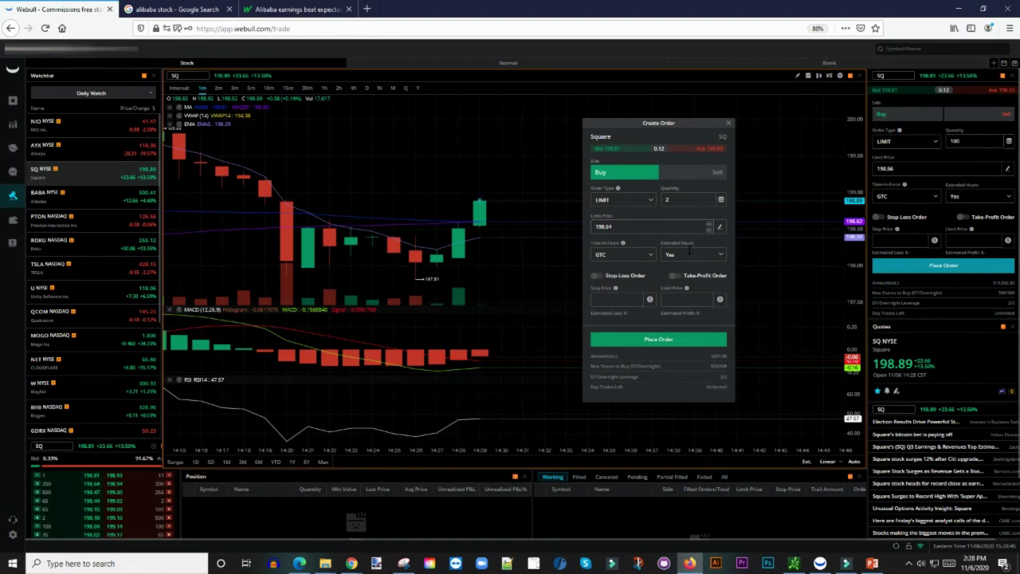
- Add a 198 stop-loss and a 200 take-profit, then place the bracket buy
click(598, 277)
click(676, 277)
click(622, 300)
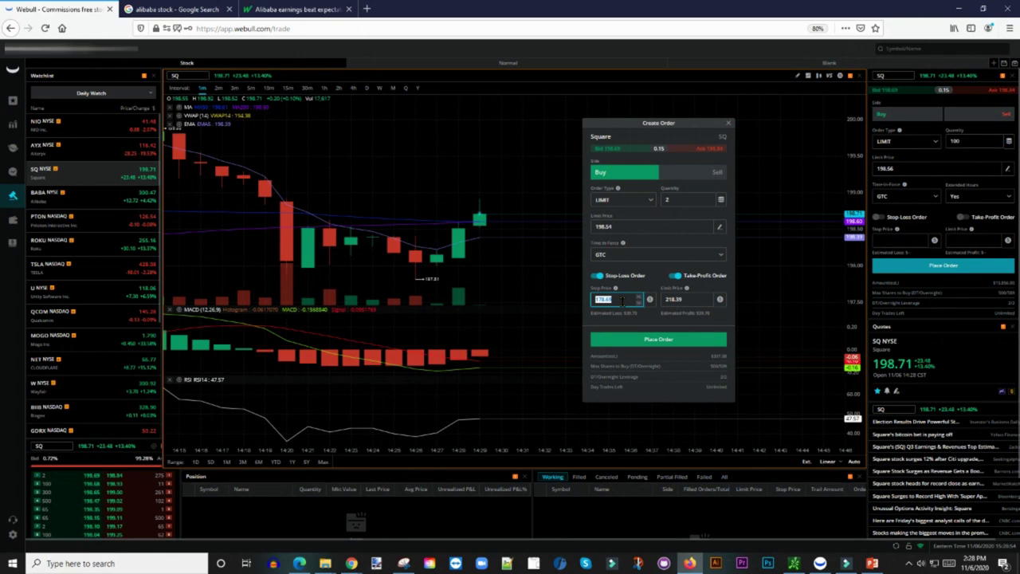
text(198)
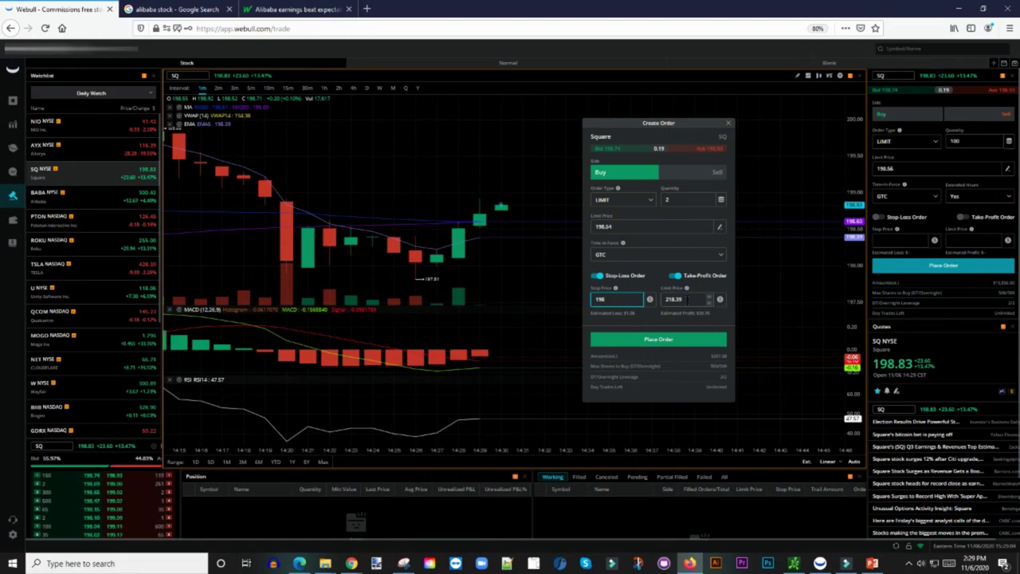
click(687, 300)
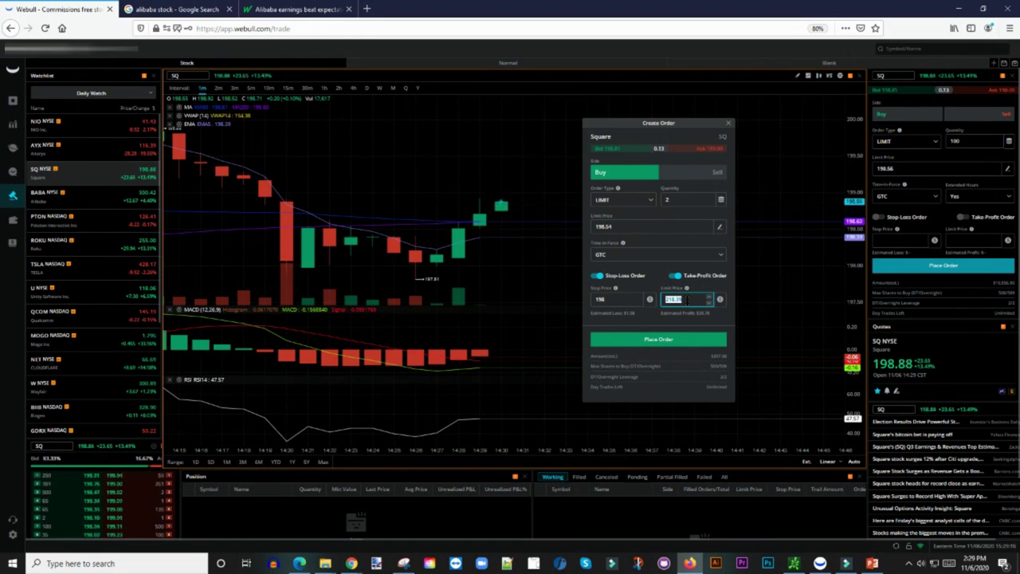
text(200)
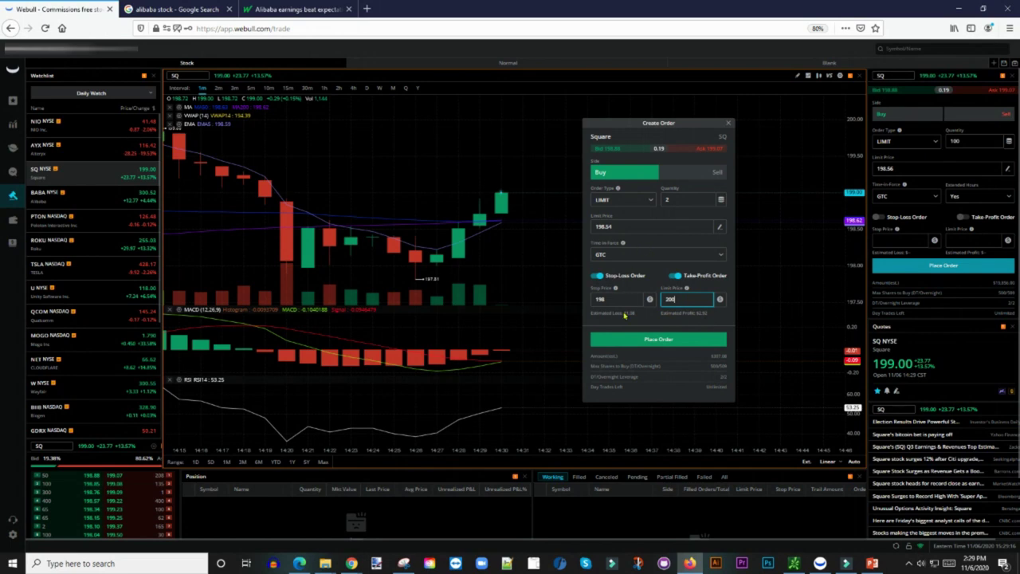
click(659, 341)
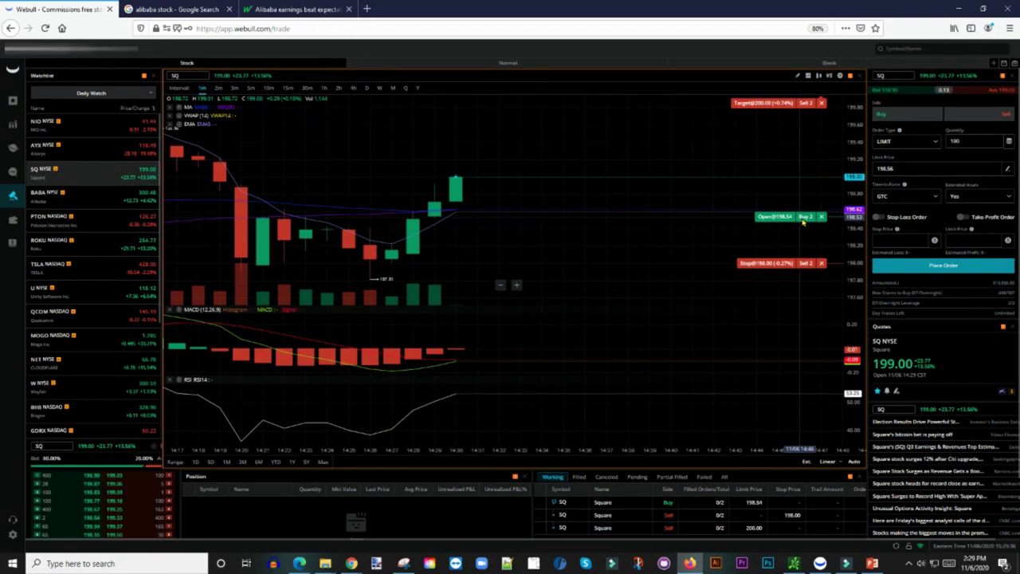
- Raise the SQ buy limit in stages to about 199.03 so it fills, then lift the stop to 198.57
drag(803, 222, 796, 188)
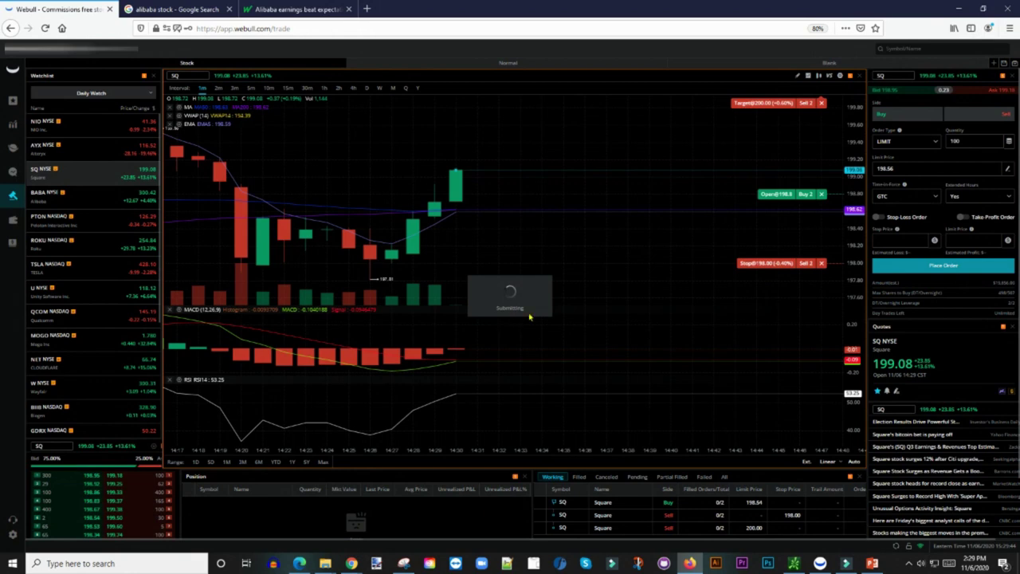
drag(805, 198, 805, 180)
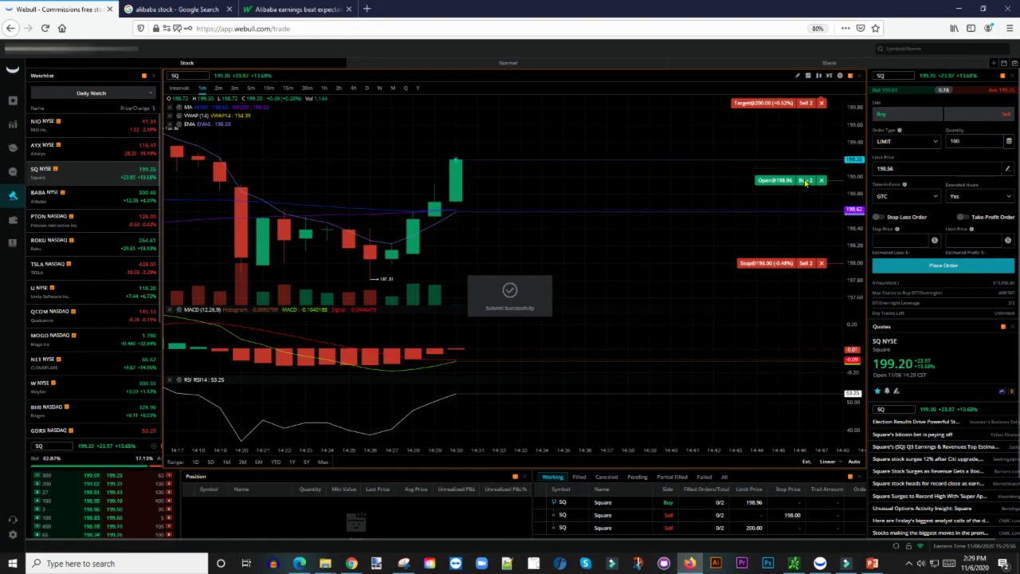
drag(805, 181, 799, 169)
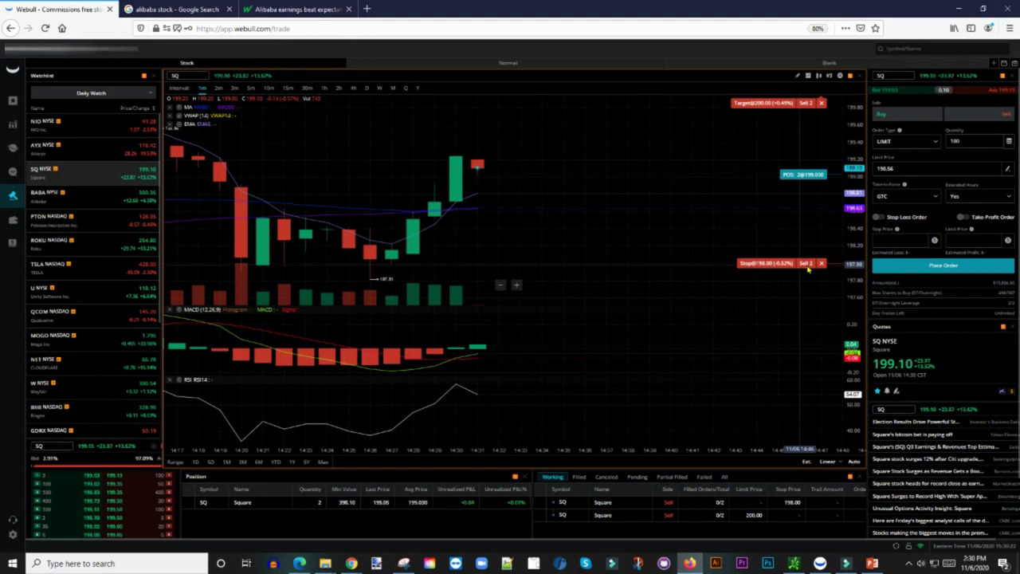
drag(808, 269, 802, 216)
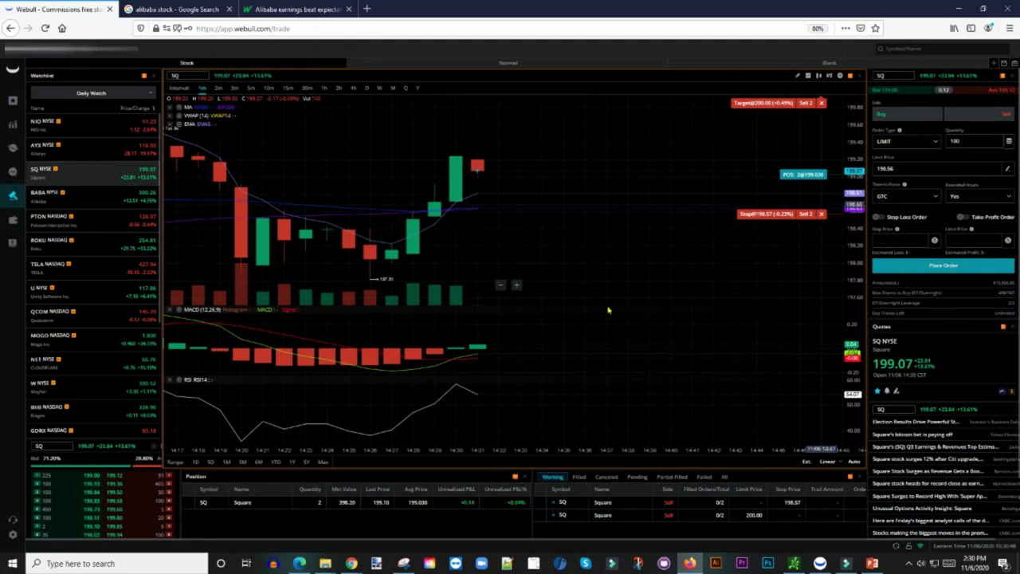
- Zoom the chart and bring up actions for the working 198.57 stop order
scroll(771, 228, up, 4)
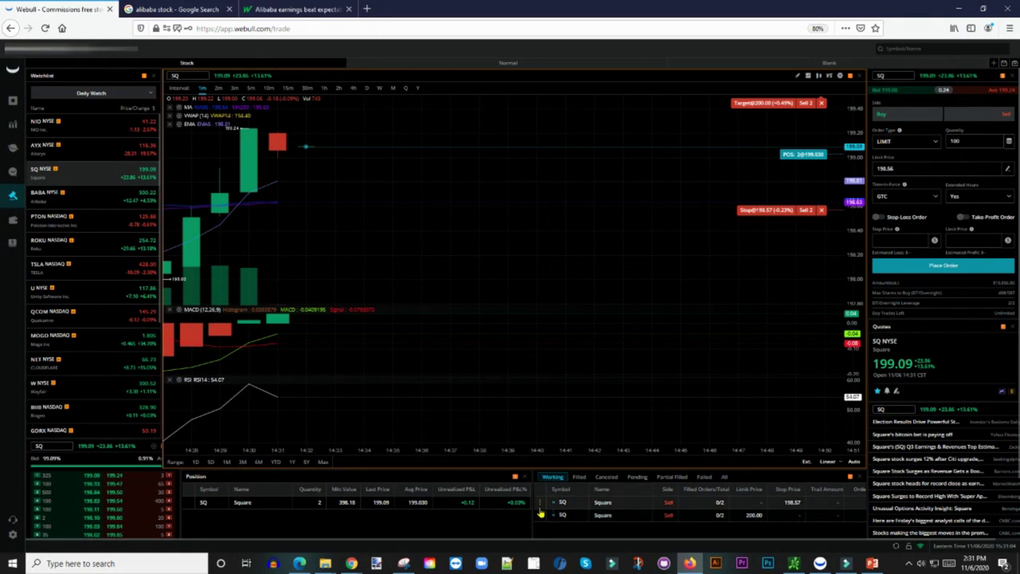
right_click(542, 503)
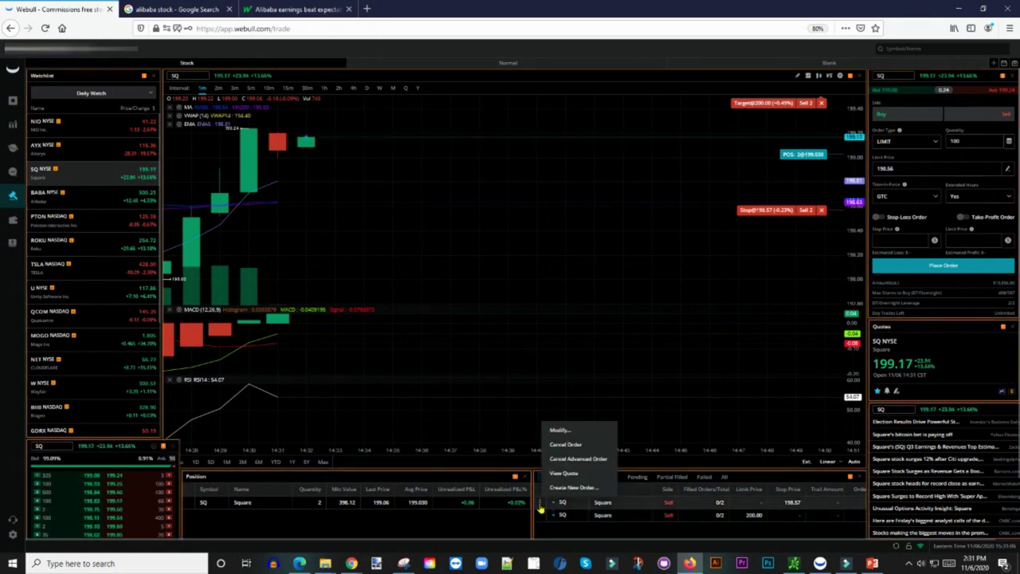
click(561, 431)
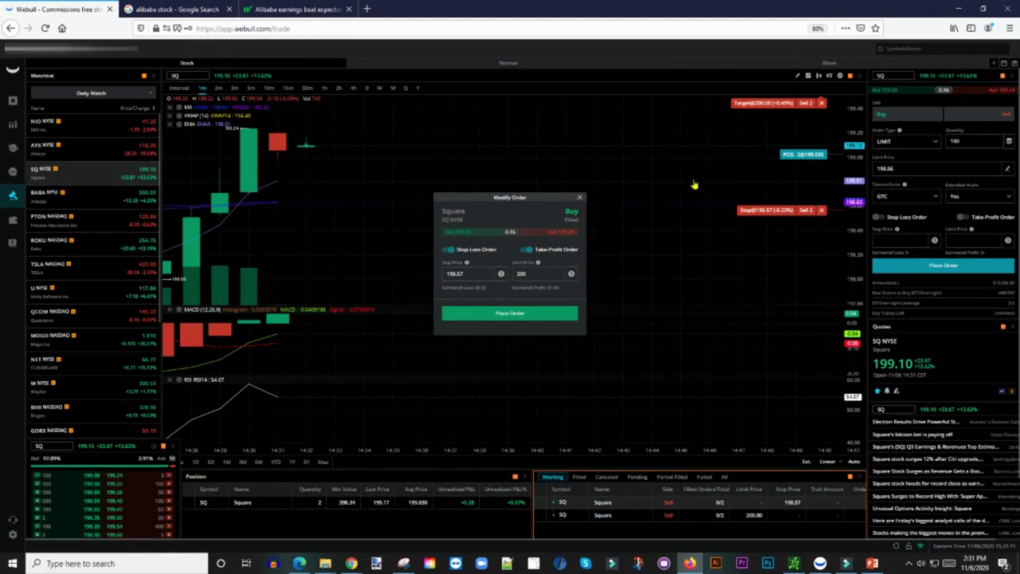
key(Escape)
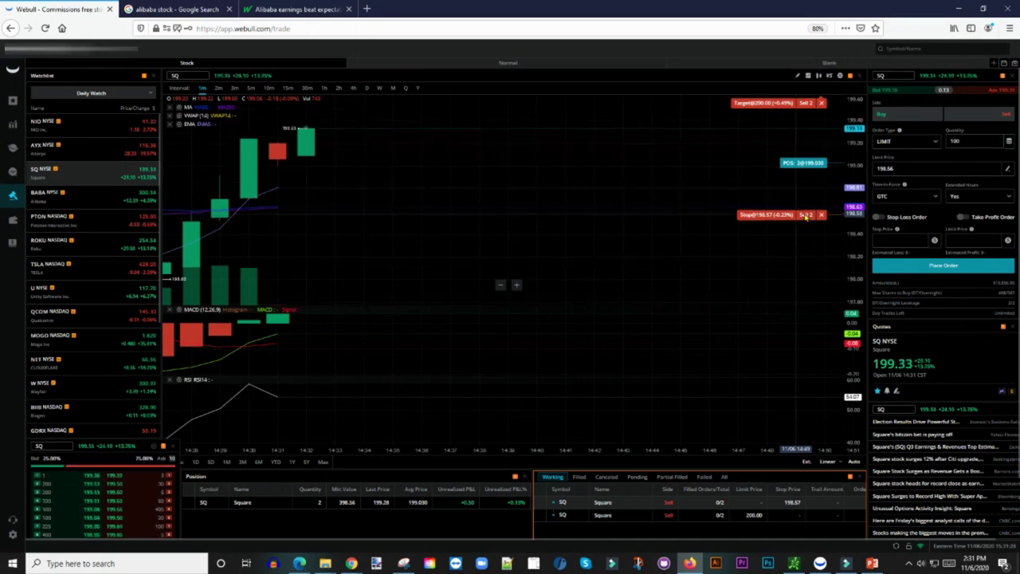
drag(804, 217, 804, 174)
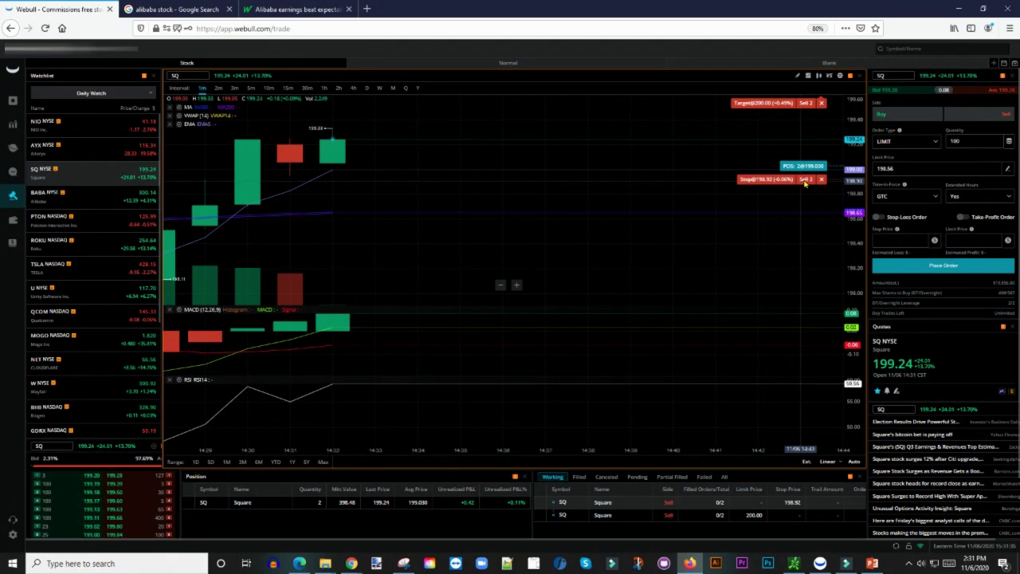
- Raise the SQ stop line to about 198.92 so it triggers and closes the position
drag(805, 182, 804, 159)
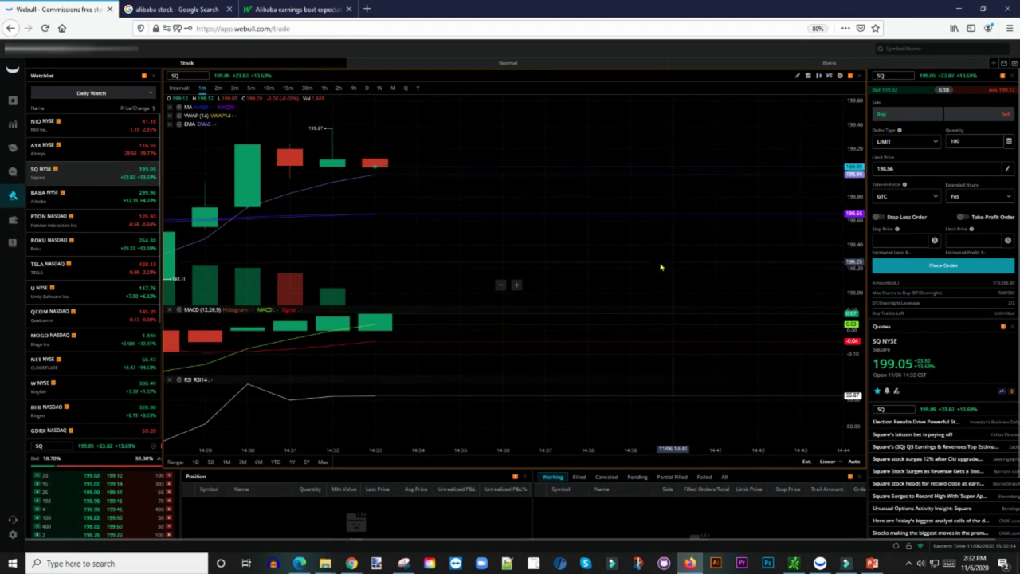
scroll(627, 275, down, 1)
- Zoom out the chart's time axis to show more earlier SQ candles
scroll(627, 274, down, 1)
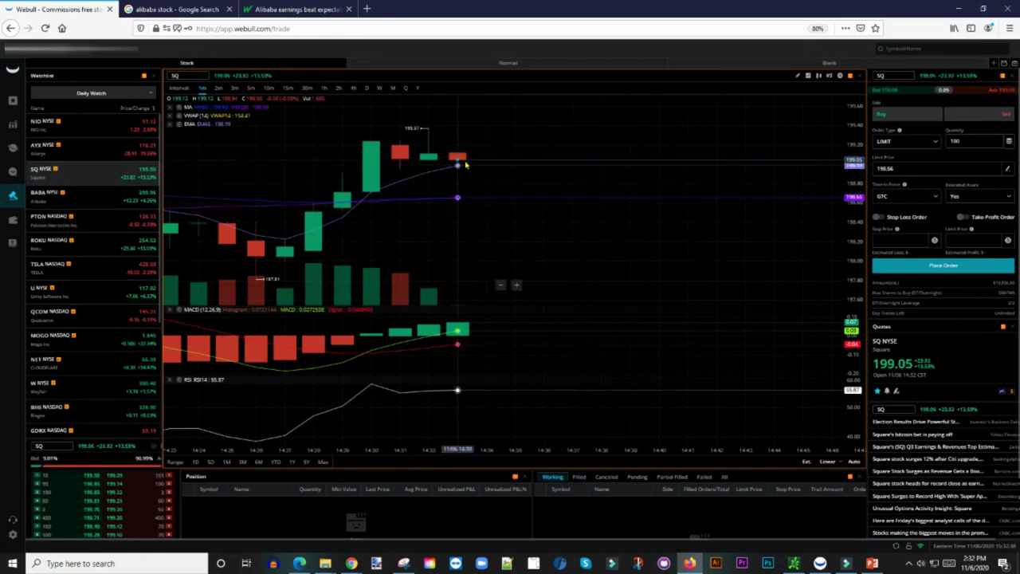
right_click(465, 163)
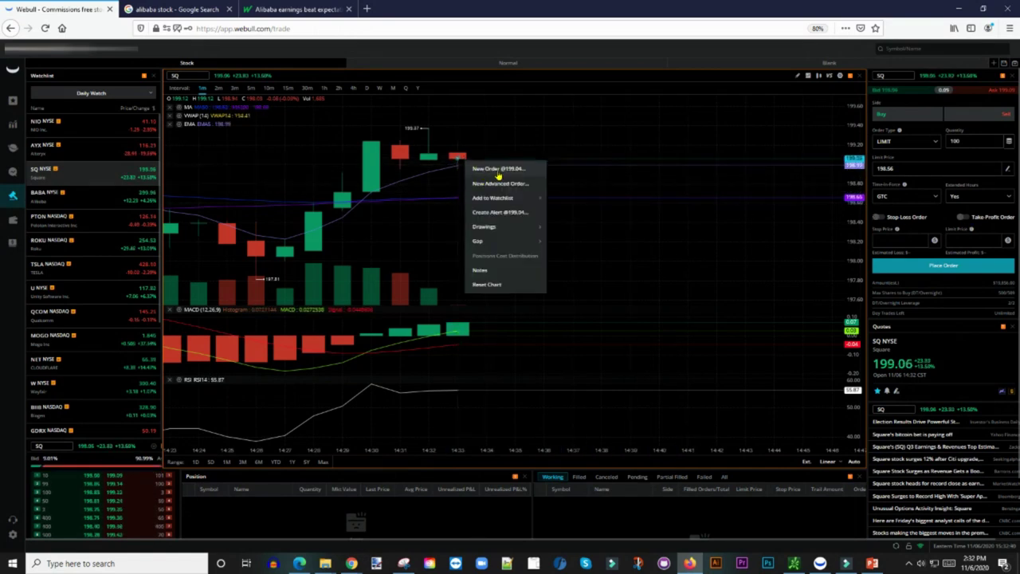
click(486, 170)
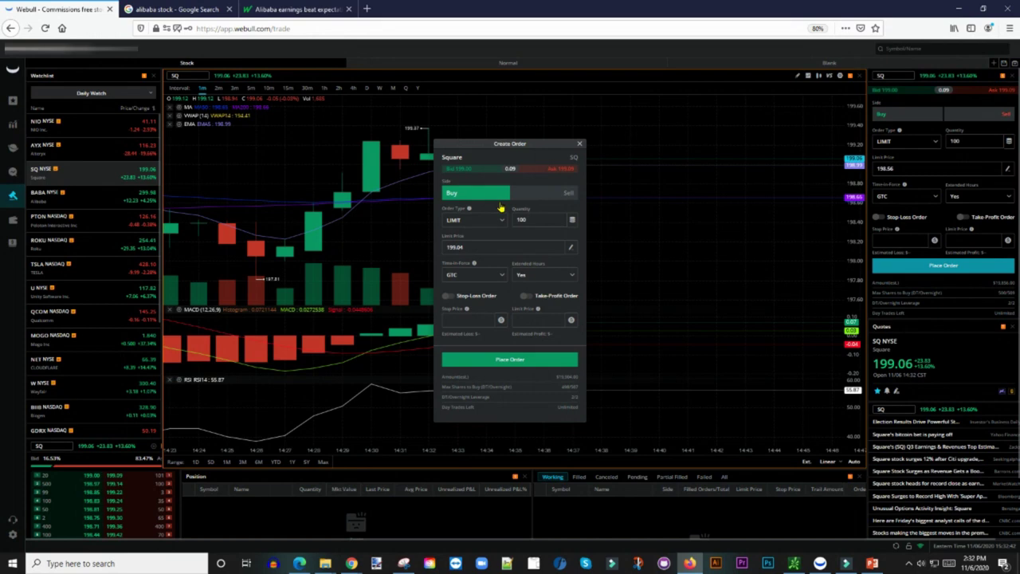
key(Escape)
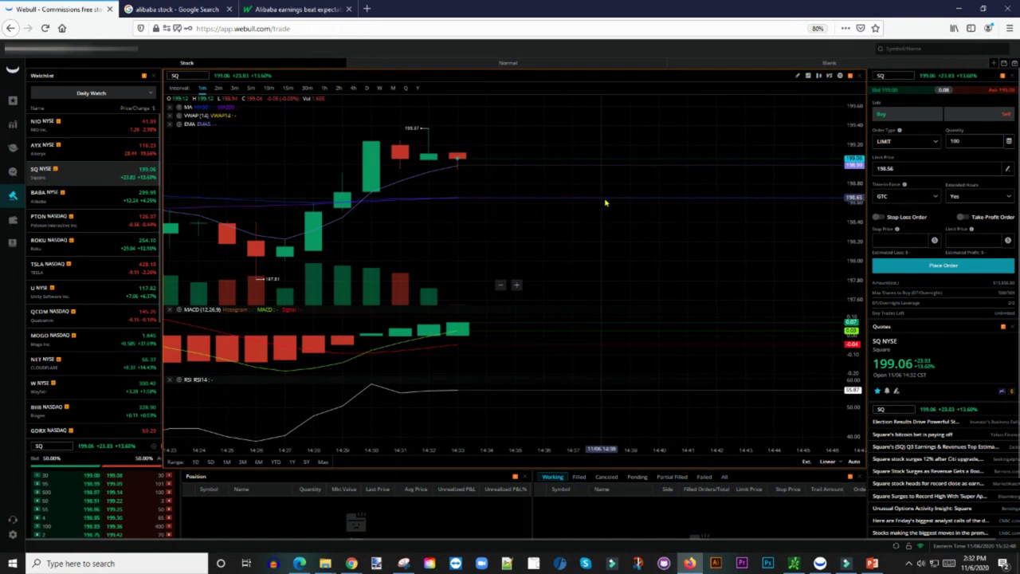